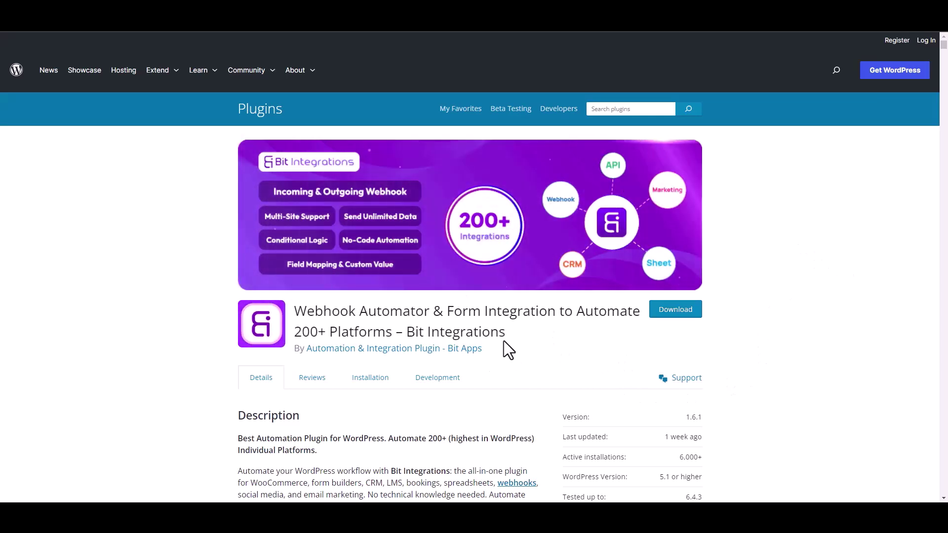
# Create a new integration with Essential Blocks, searched as 'ess', as the trigger and fetch its data
pyautogui.moveTo(405, 332); pyautogui.dragTo(516, 341)
pyautogui.click(523, 345)
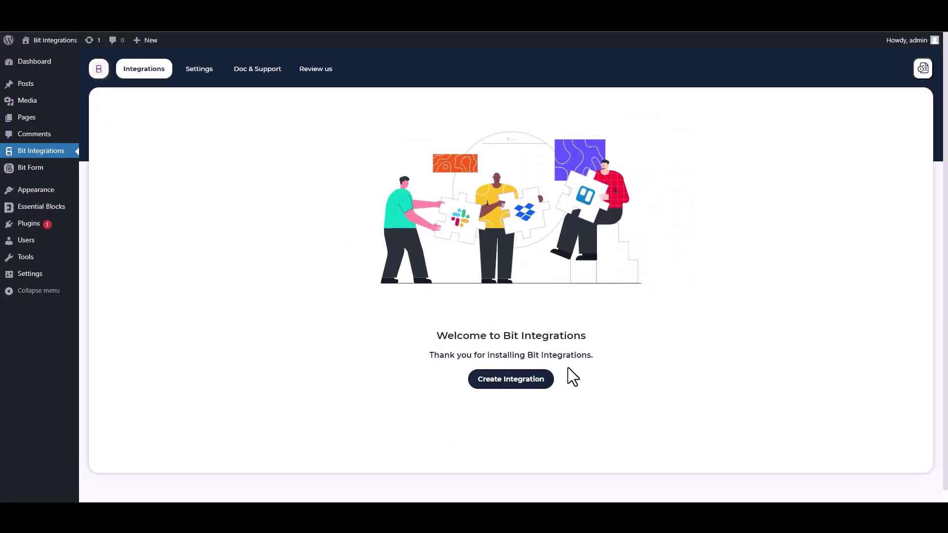
pyautogui.click(511, 382)
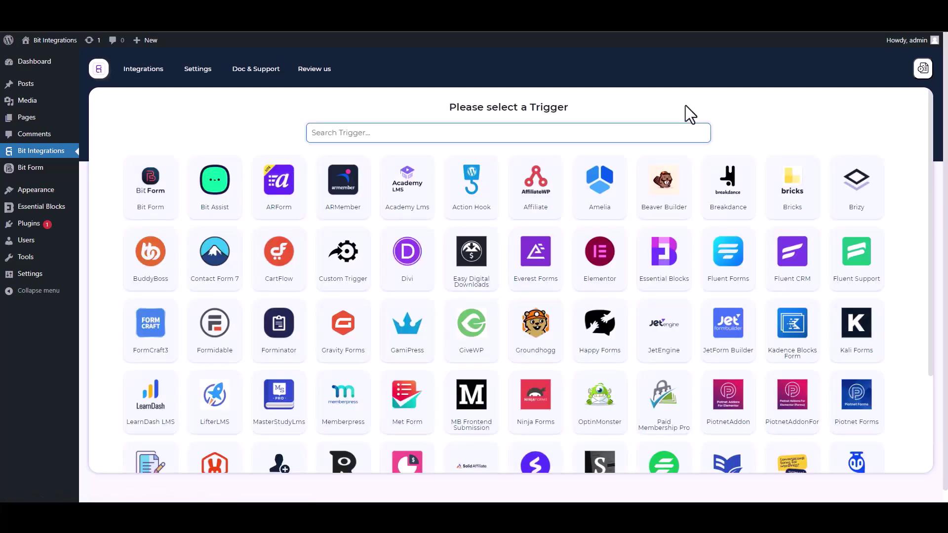
pyautogui.write('ess')
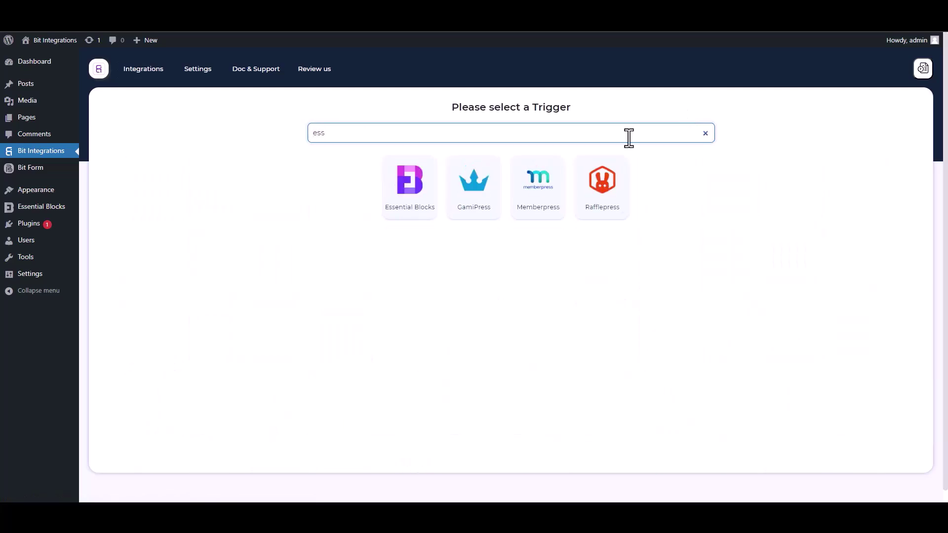
pyautogui.click(406, 217)
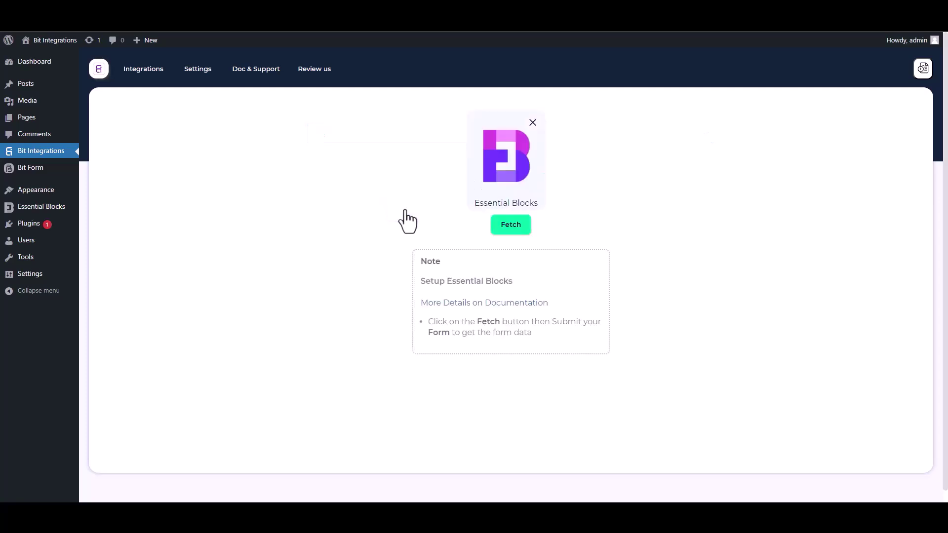
pyautogui.click(510, 230)
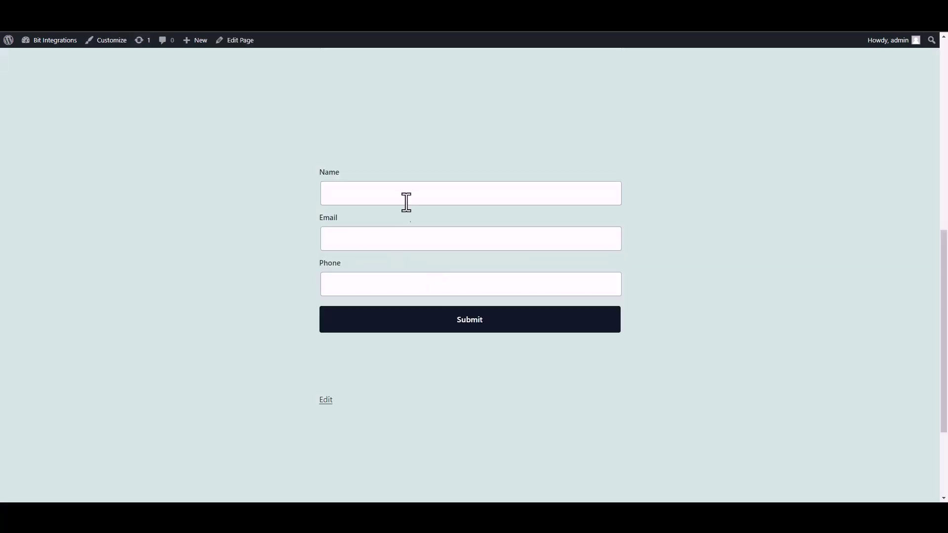
# Submit the front-end form with a test name, e-mail and phone, then return to Bit Integrations
pyautogui.click(407, 202)
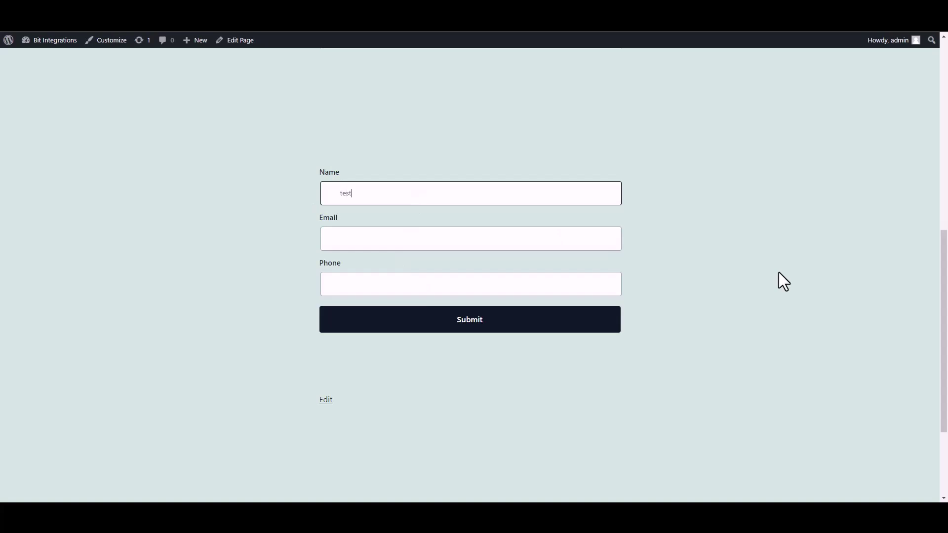
pyautogui.click(566, 243)
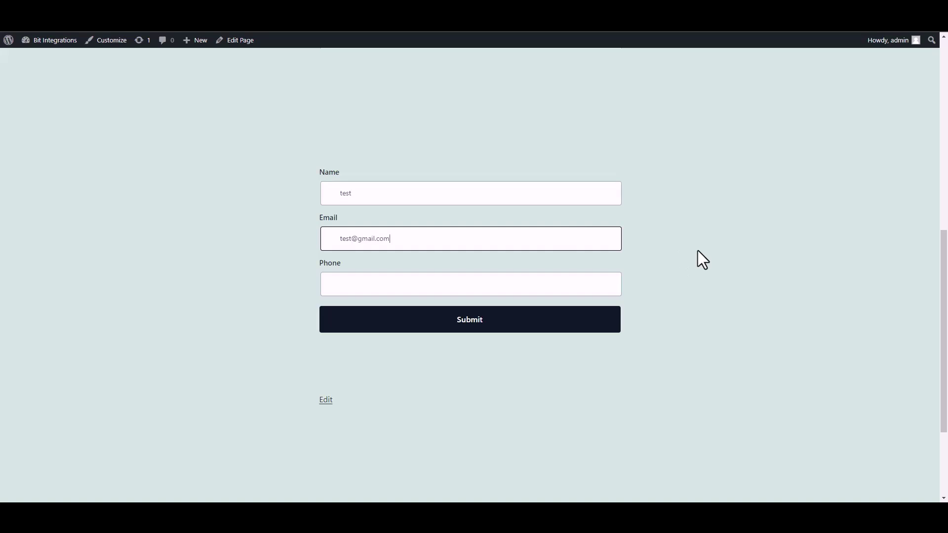
pyautogui.click(571, 286)
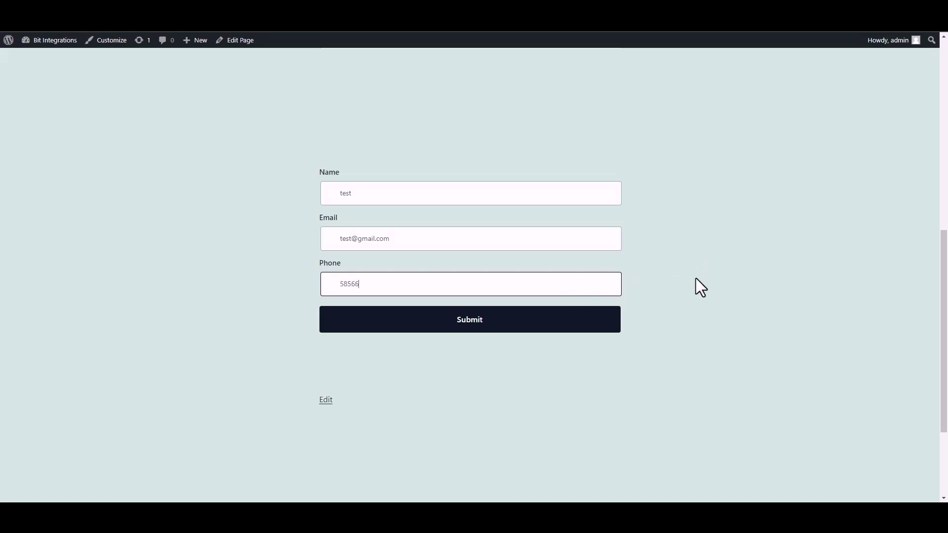
pyautogui.click(611, 326)
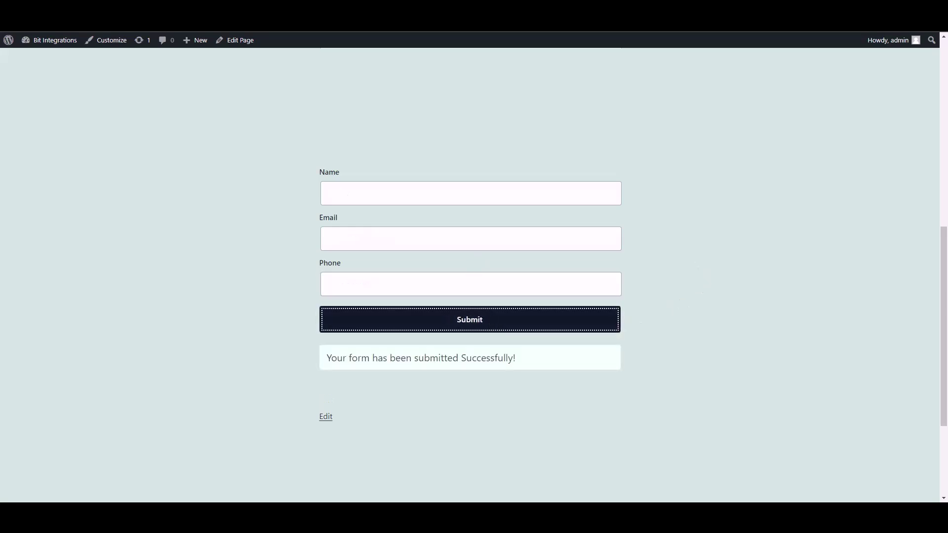
pyautogui.hotkey('ctrl', 'Tab')
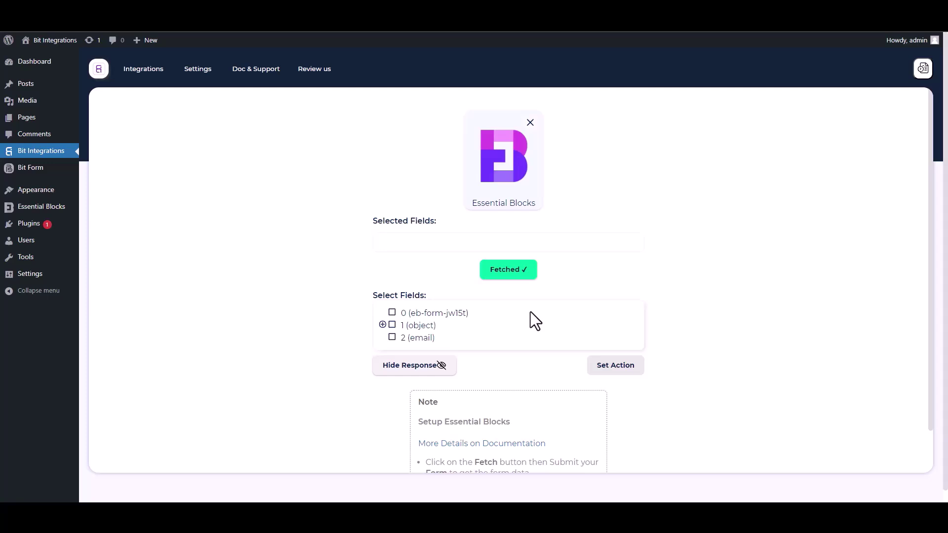
# Select field 0 and the object's Name, Email and Phone subfields from the fetched data
pyautogui.moveTo(479, 317); pyautogui.dragTo(396, 313)
pyautogui.click(413, 320)
pyautogui.click(393, 313)
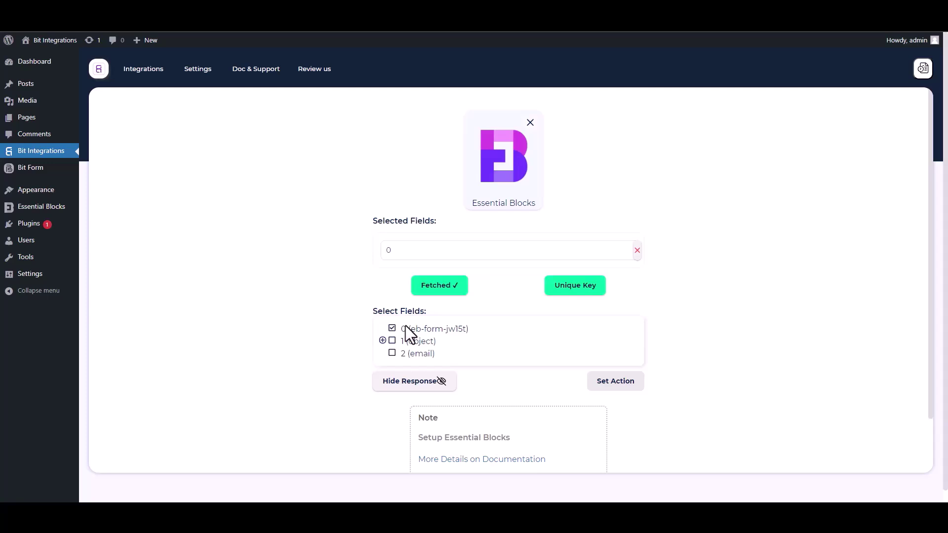
pyautogui.click(383, 340)
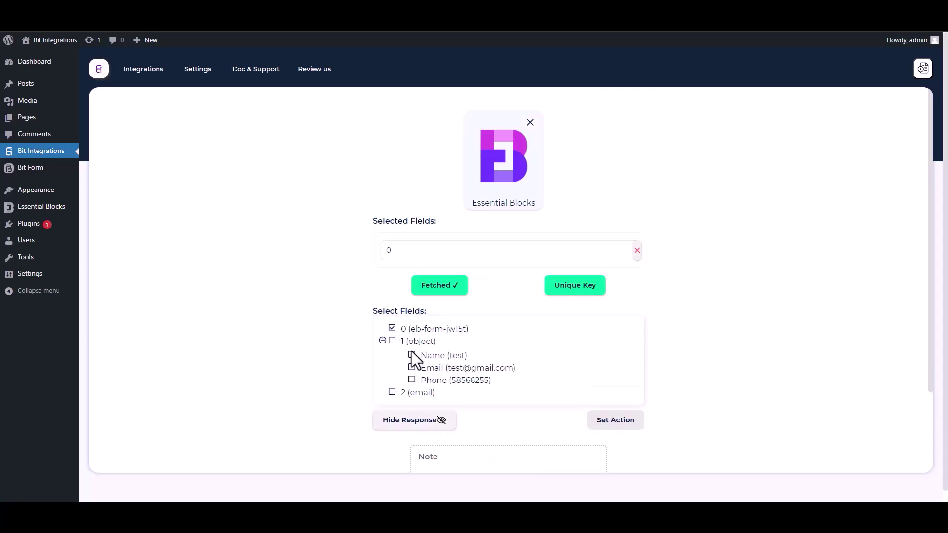
pyautogui.click(412, 356)
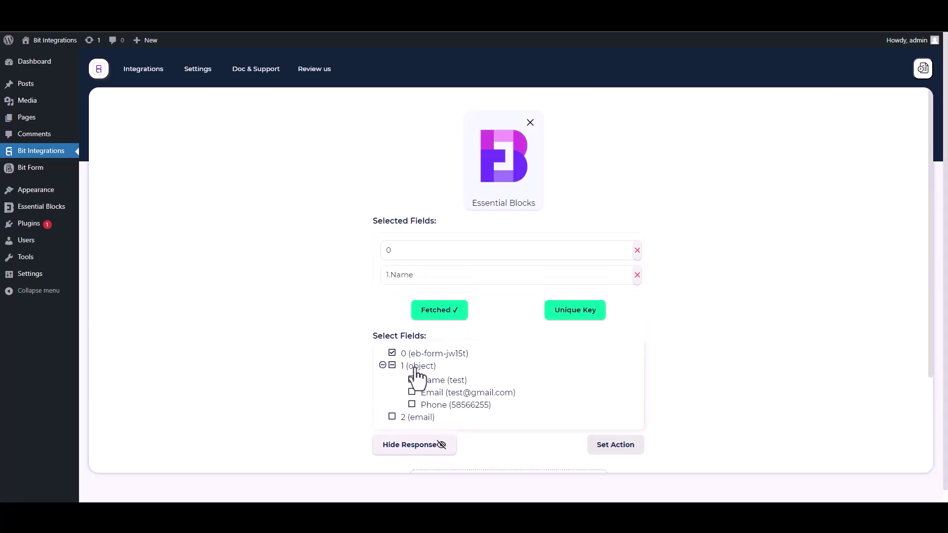
pyautogui.click(413, 393)
pyautogui.click(412, 429)
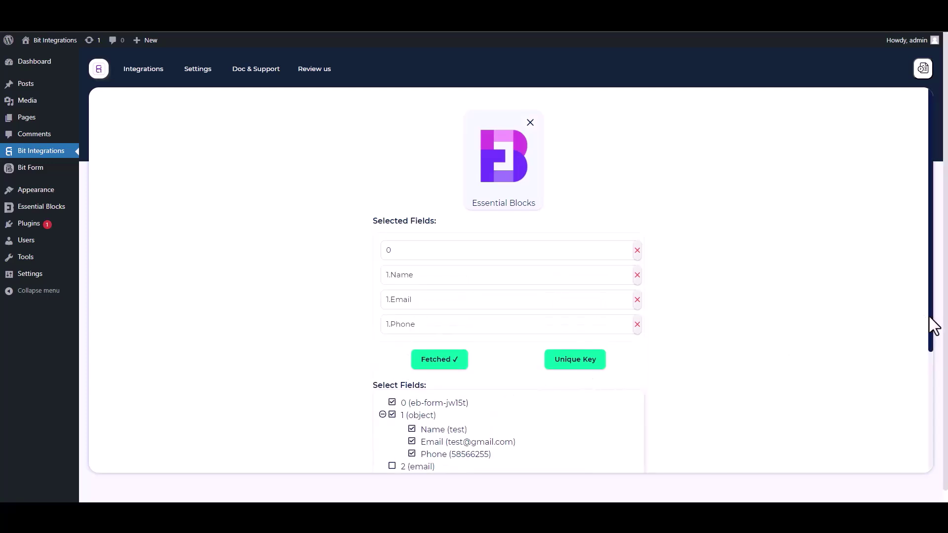
# Set 0 as the unique primary key
pyautogui.moveTo(931, 328); pyautogui.dragTo(932, 383)
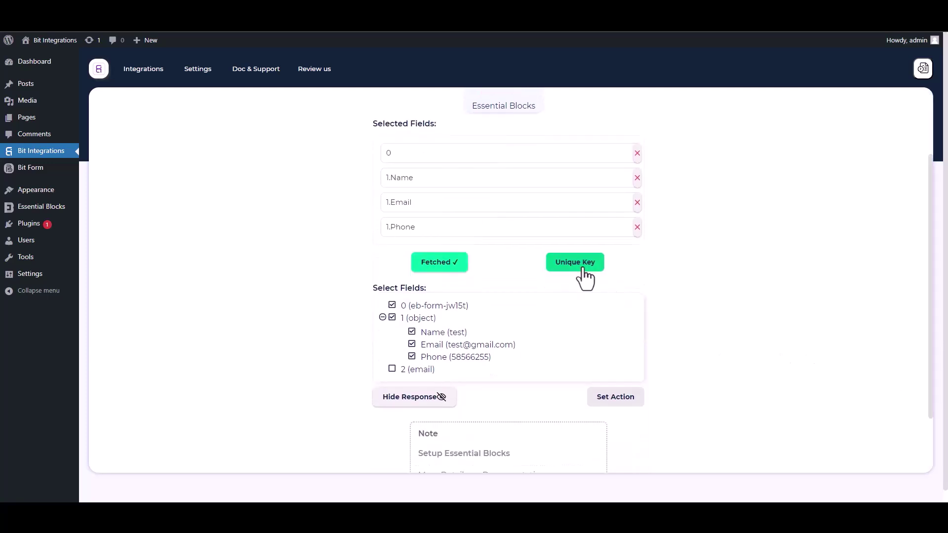
pyautogui.click(579, 266)
pyautogui.click(467, 271)
pyautogui.click(399, 299)
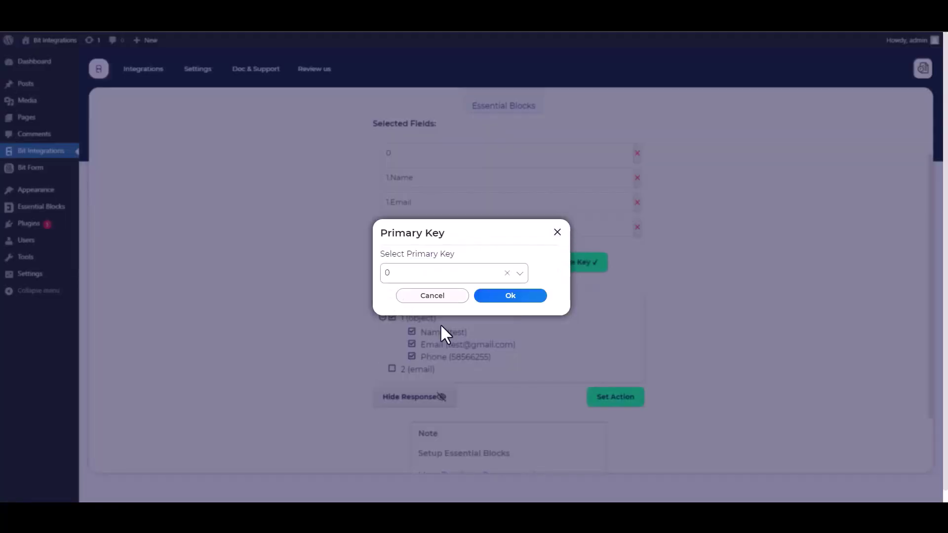
pyautogui.click(508, 296)
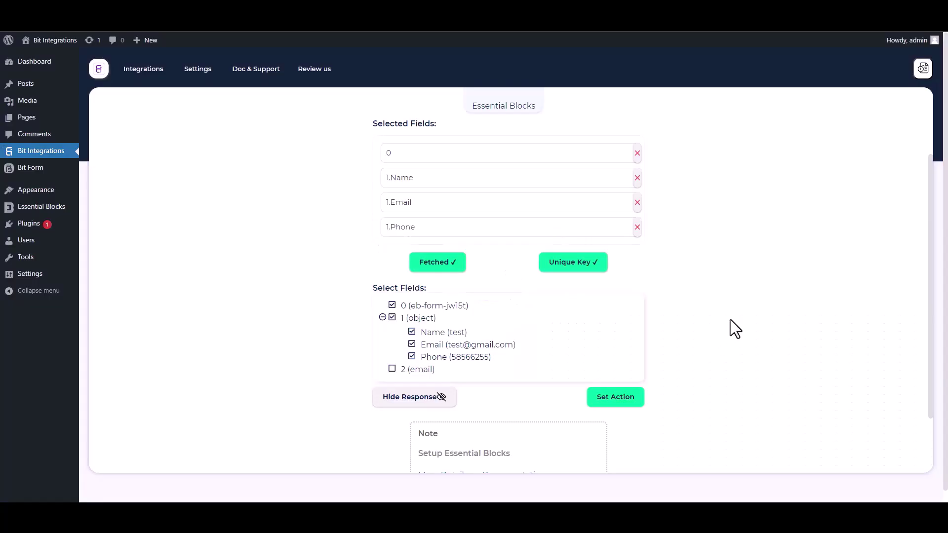
# Search for 'Zoho Desk' among the action apps and choose it
pyautogui.click(640, 401)
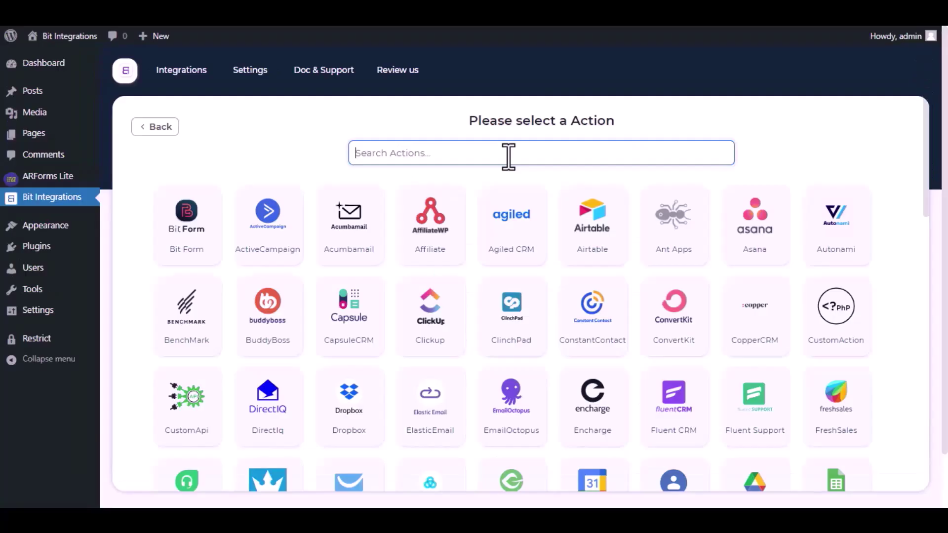
pyautogui.write('Zoho Des')
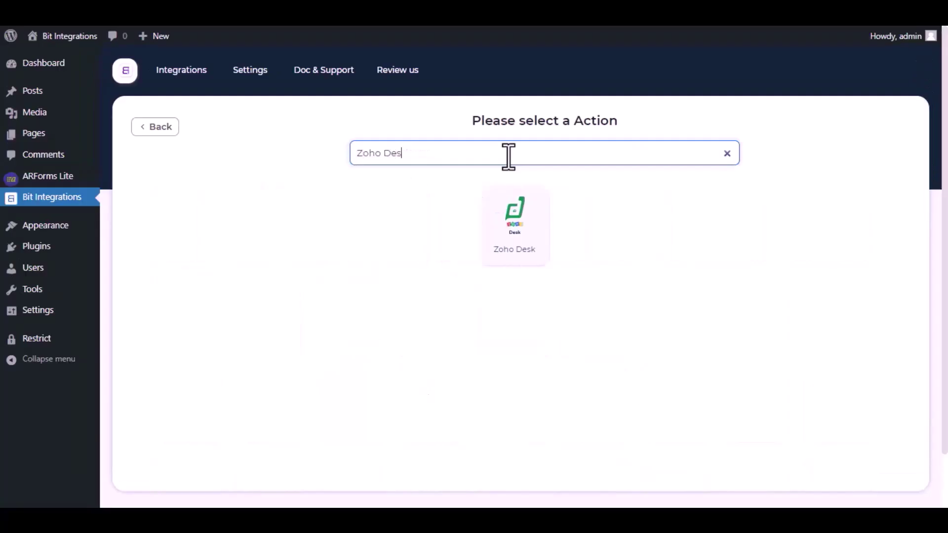
pyautogui.write('k')
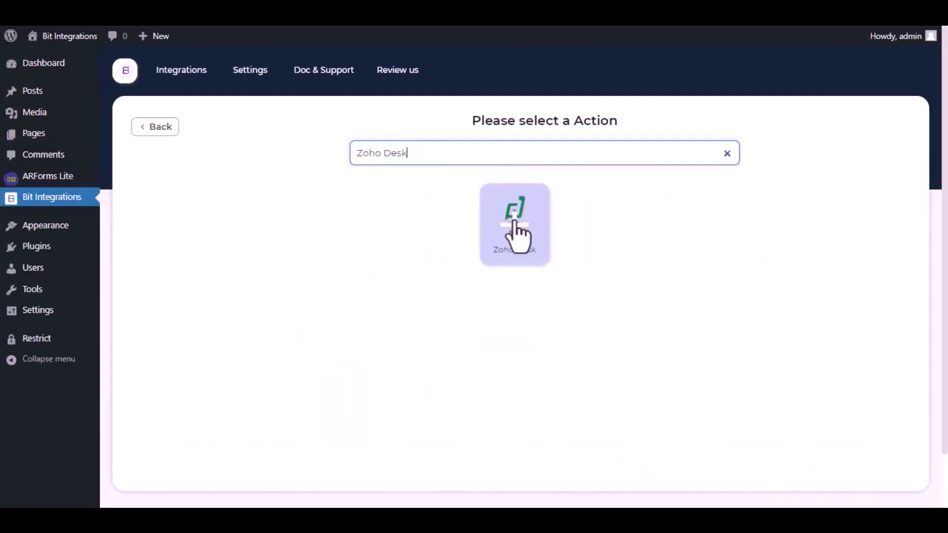
pyautogui.click(513, 224)
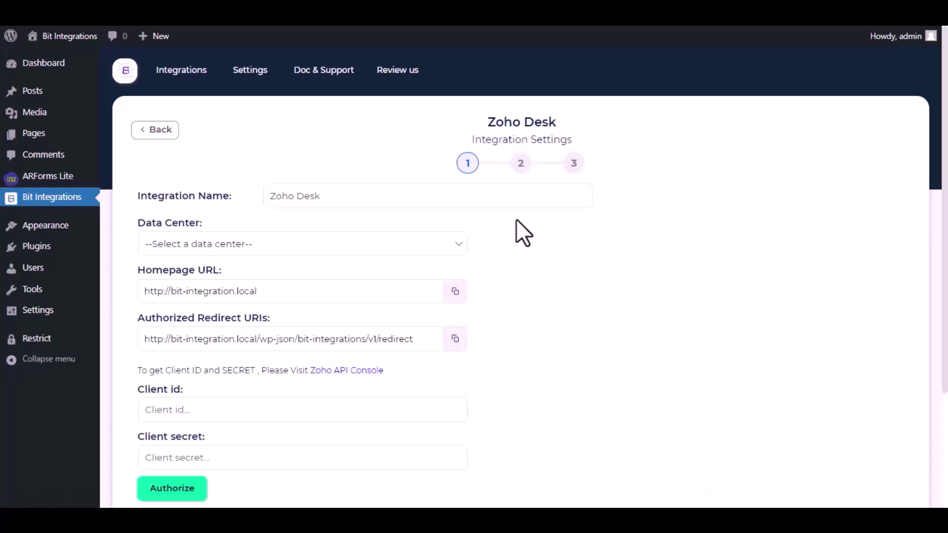
# Set the Zoho Desk data center to zoho.com and open the Zoho API Console link
pyautogui.moveTo(328, 200); pyautogui.dragTo(331, 194)
pyautogui.click(306, 247)
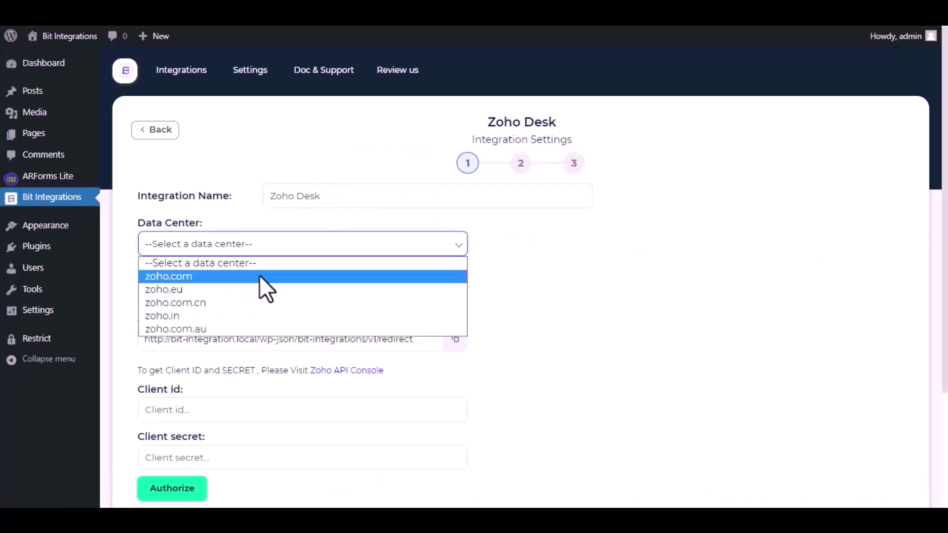
pyautogui.click(260, 276)
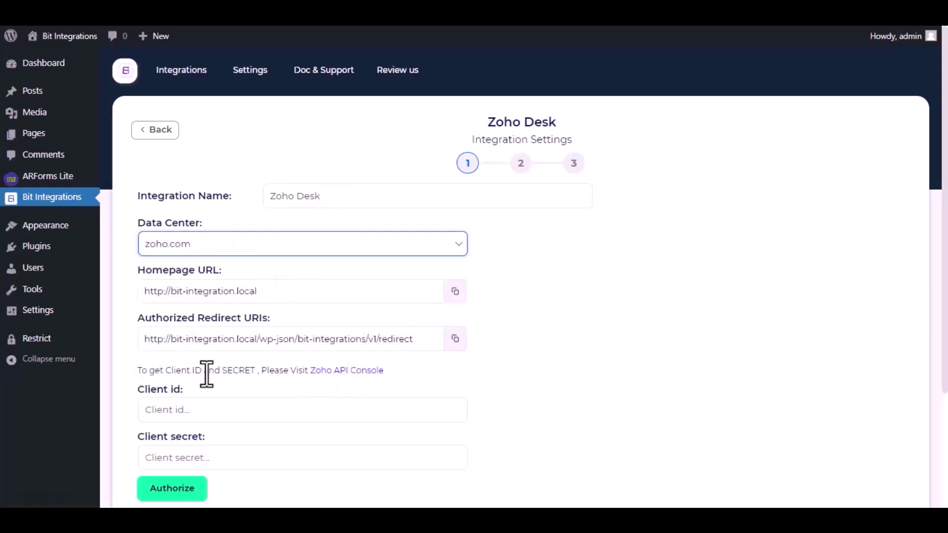
pyautogui.click(334, 371)
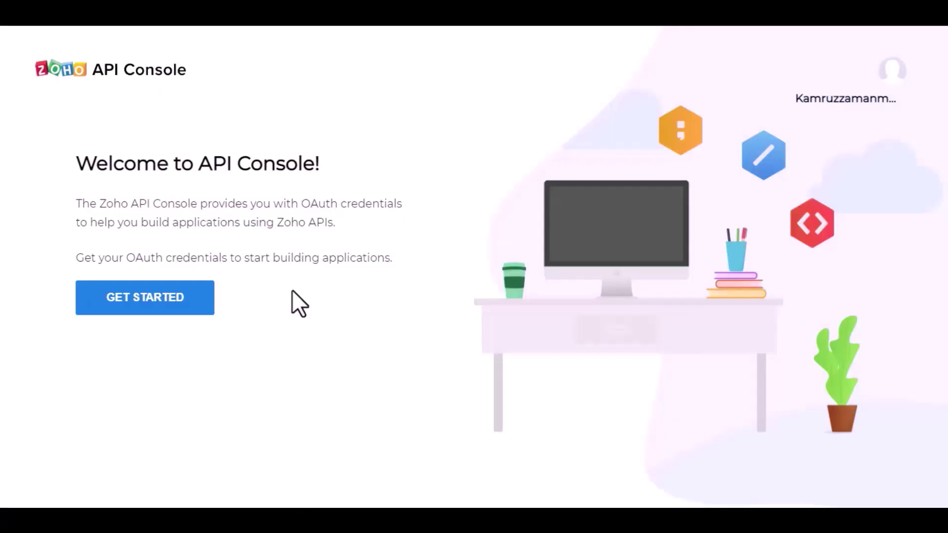
# Start a new server-based Zoho API client named 'Bit Integrations'
pyautogui.click(165, 306)
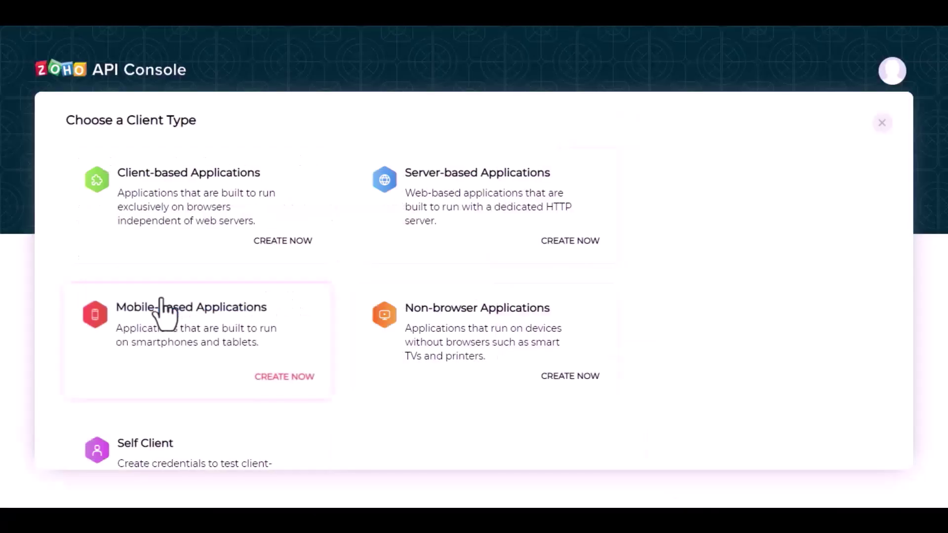
pyautogui.click(462, 206)
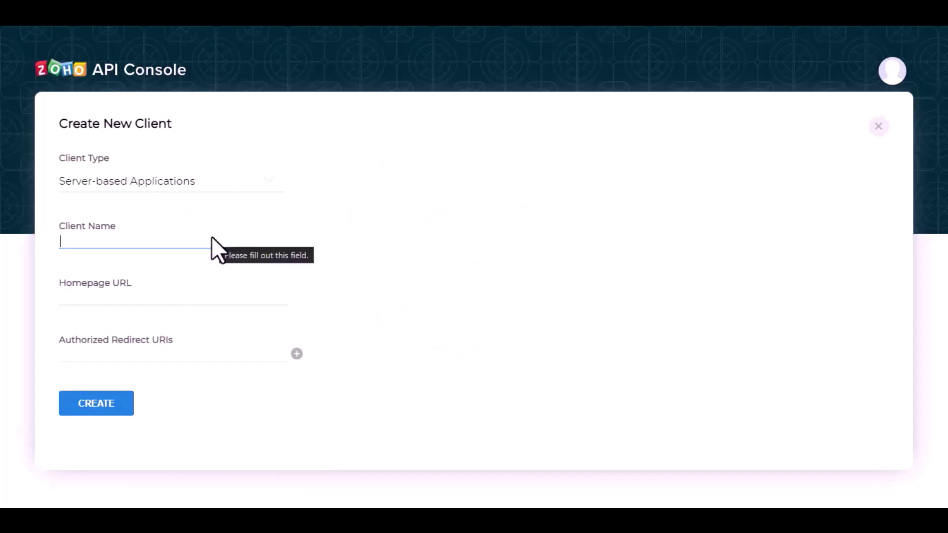
pyautogui.write('Bit in')
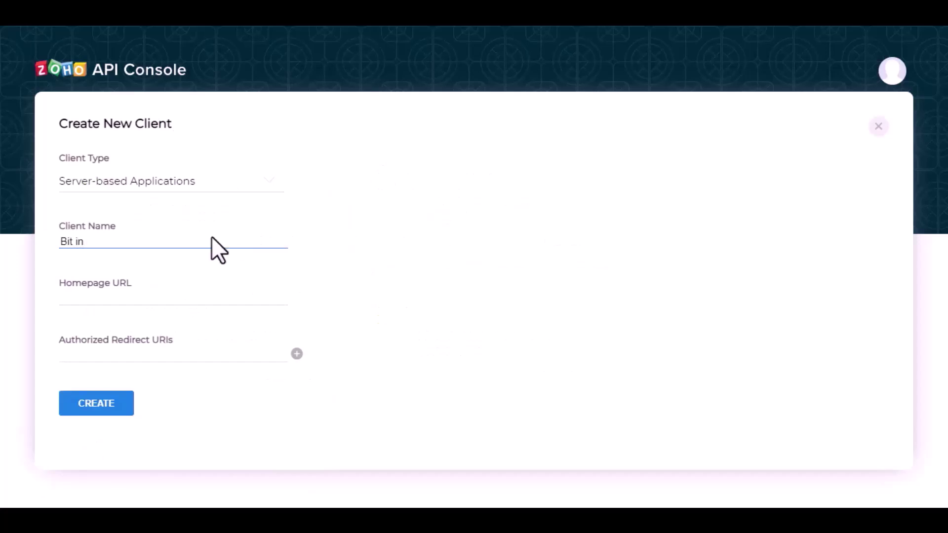
pyautogui.press('BackSpace')
pyautogui.press('BackSpace')
pyautogui.write('Integrations')
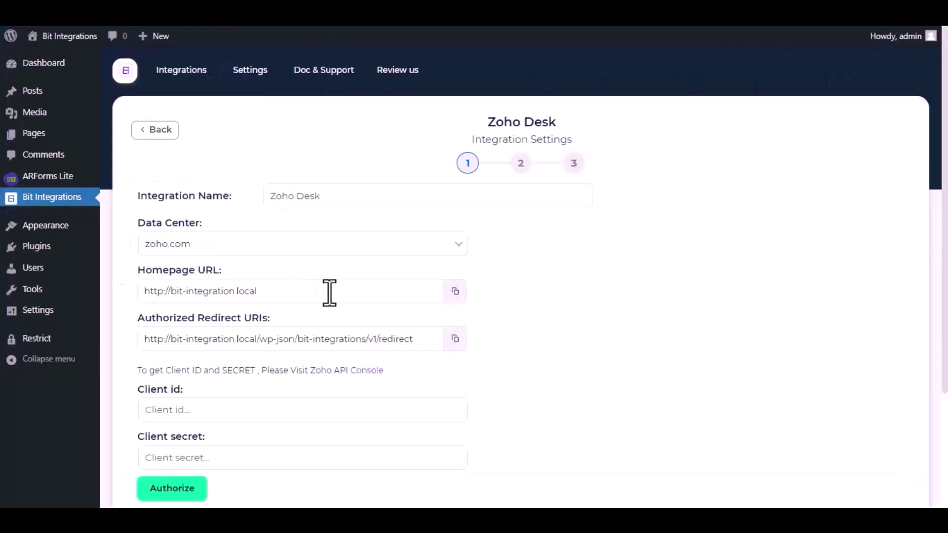
# Fill in the site's homepage URL and redirect URI from Bit Integrations and create the client
pyautogui.click(455, 292)
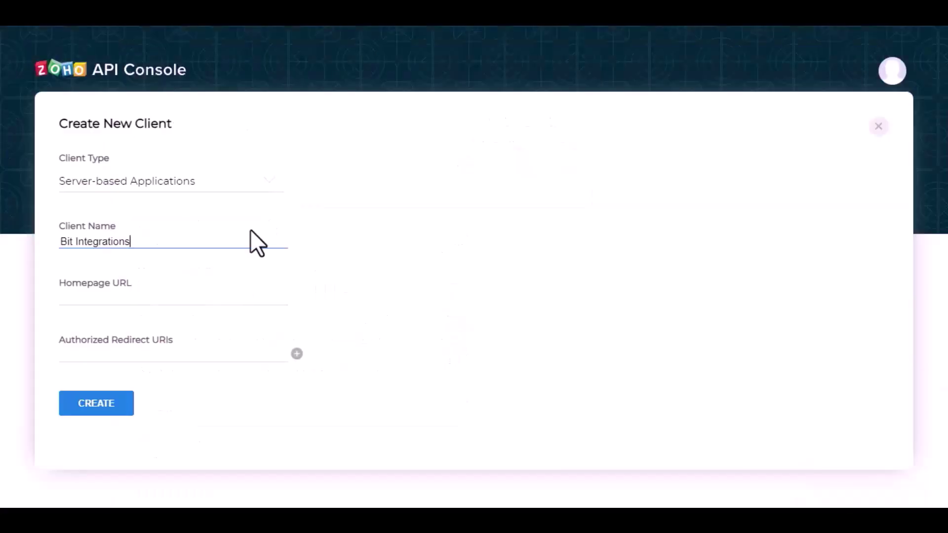
pyautogui.click(201, 302)
pyautogui.hotkey('ctrl', 'v')
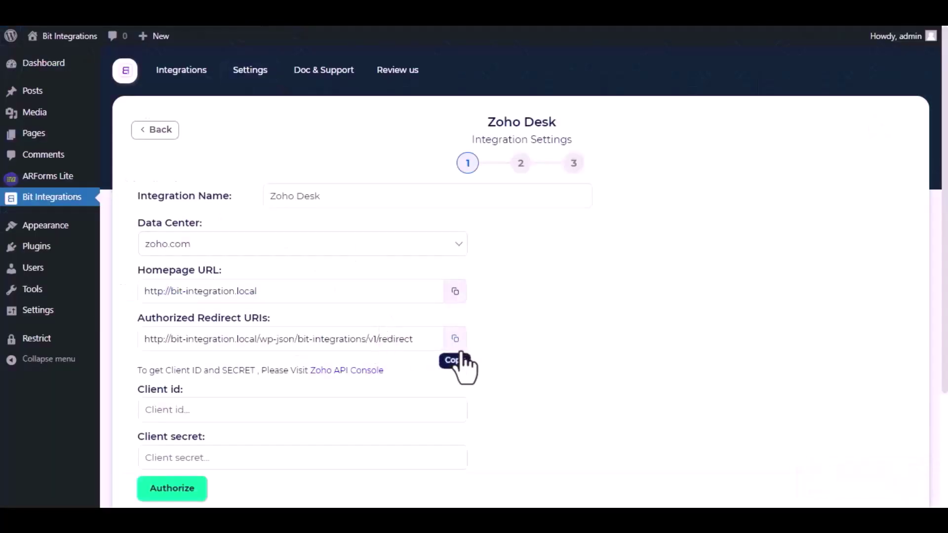
pyautogui.click(459, 348)
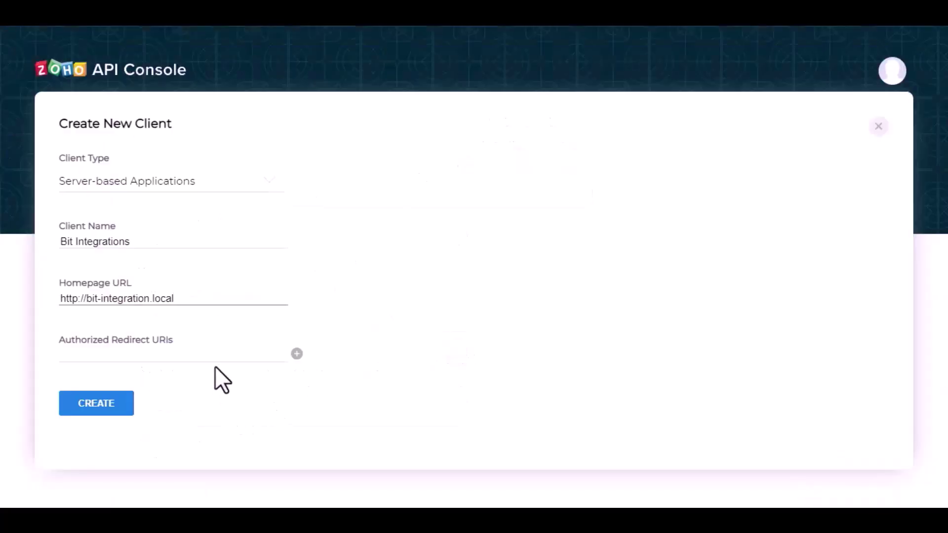
pyautogui.click(217, 361)
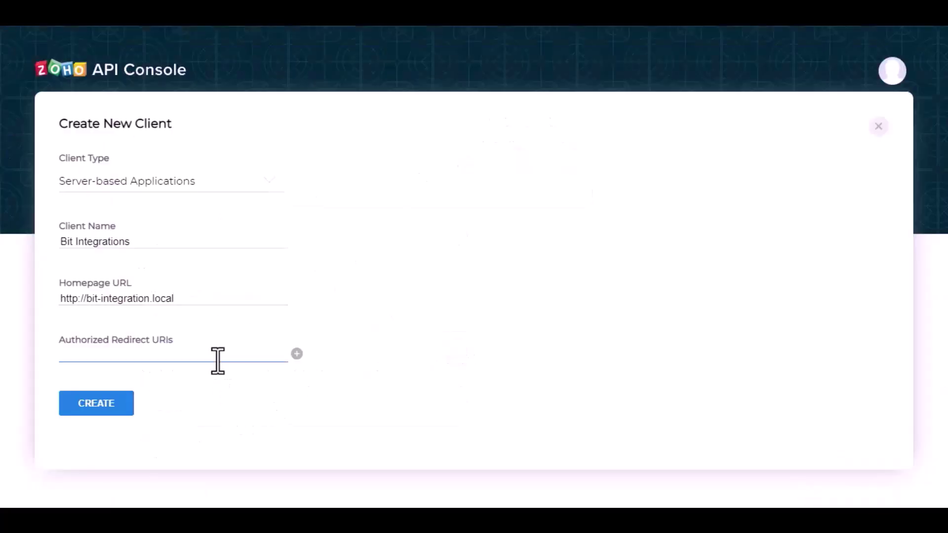
pyautogui.hotkey('ctrl', 'v')
pyautogui.click(104, 407)
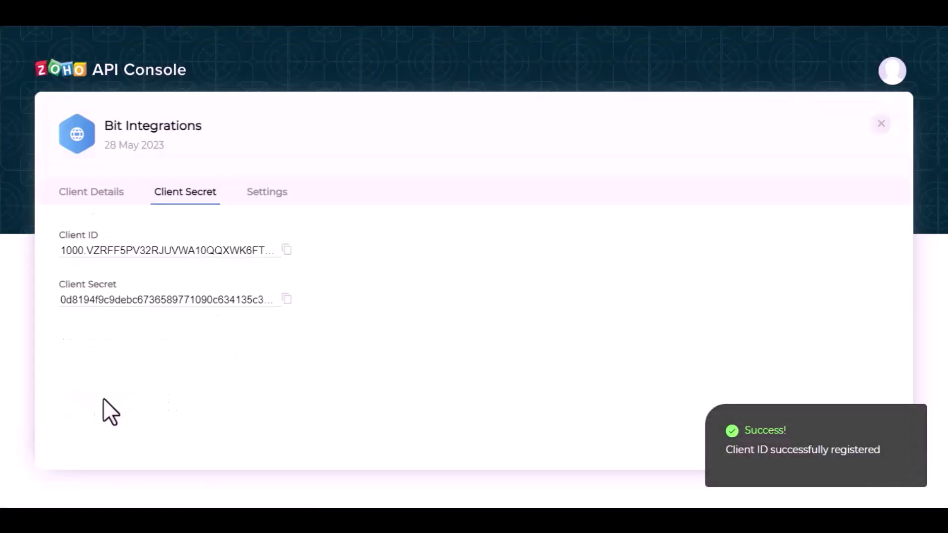
# Copy the new Client ID into Bit Integrations' Client id field
pyautogui.click(287, 250)
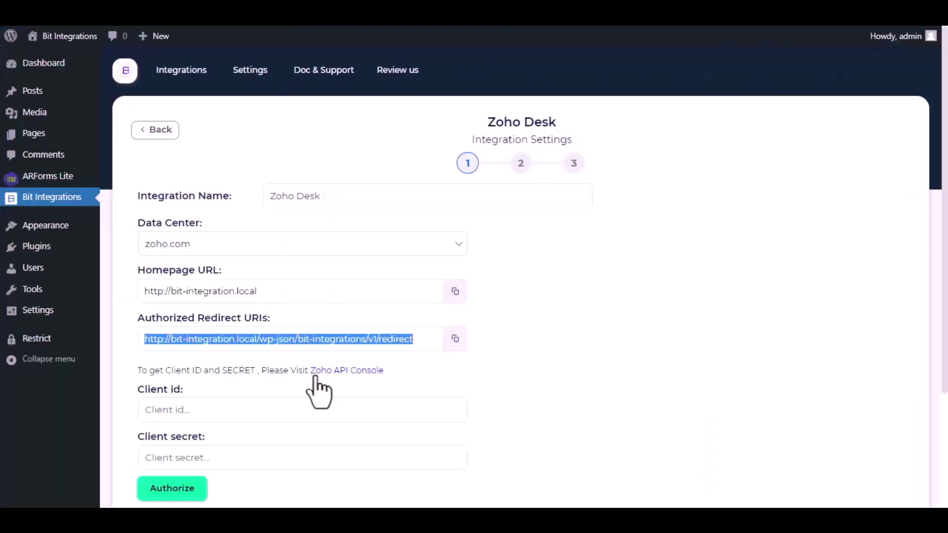
pyautogui.click(287, 406)
pyautogui.hotkey('ctrl', 'v')
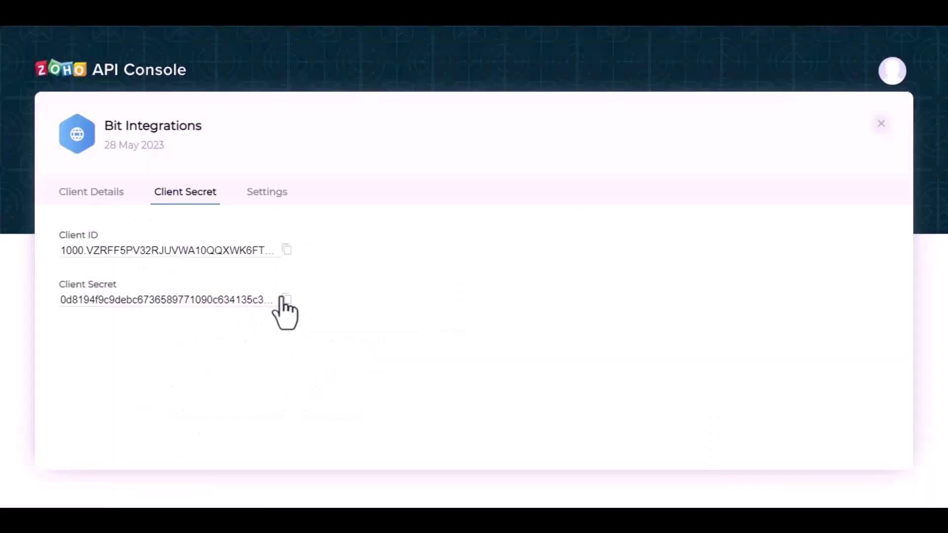
# Copy the Zoho Client Secret into Bit Integrations' Client secret field
pyautogui.click(286, 299)
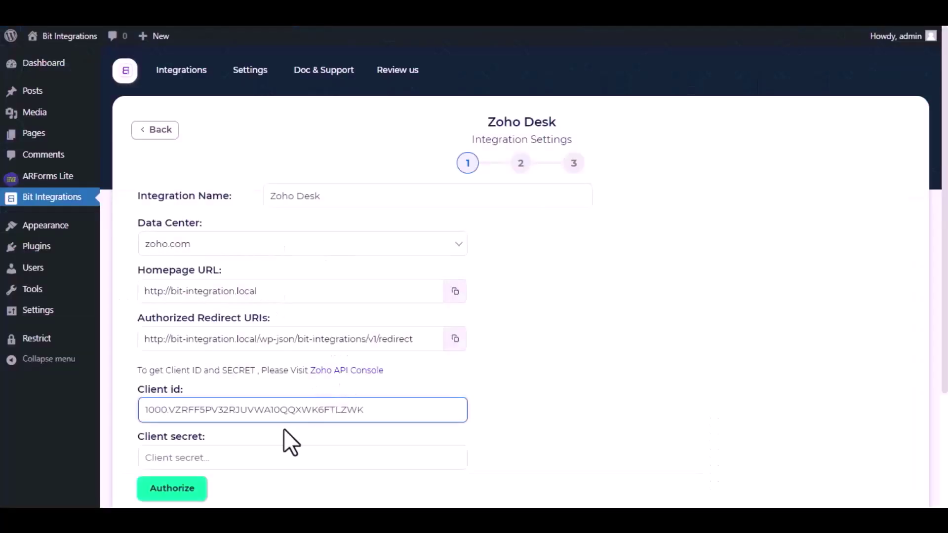
pyautogui.scroll(-3, 284, 428)
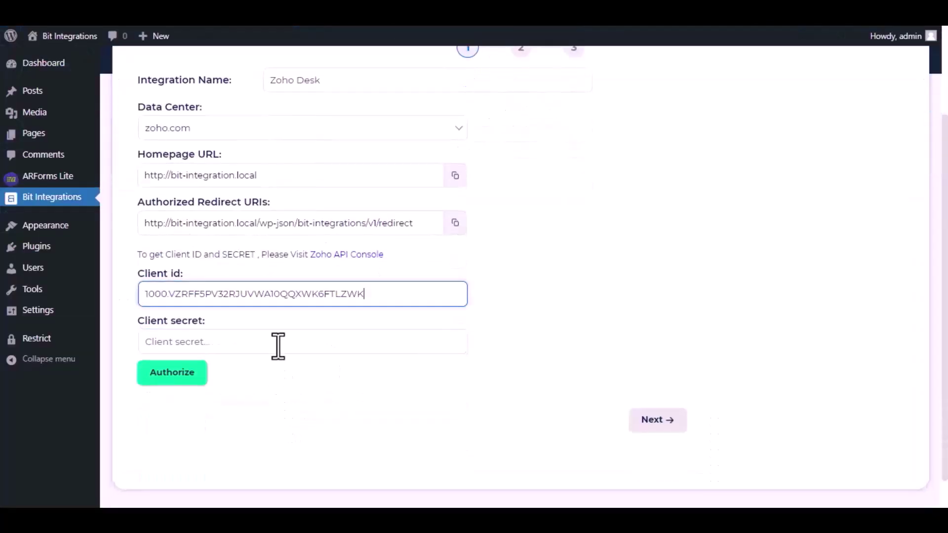
pyautogui.click(277, 343)
pyautogui.hotkey('ctrl', 'v')
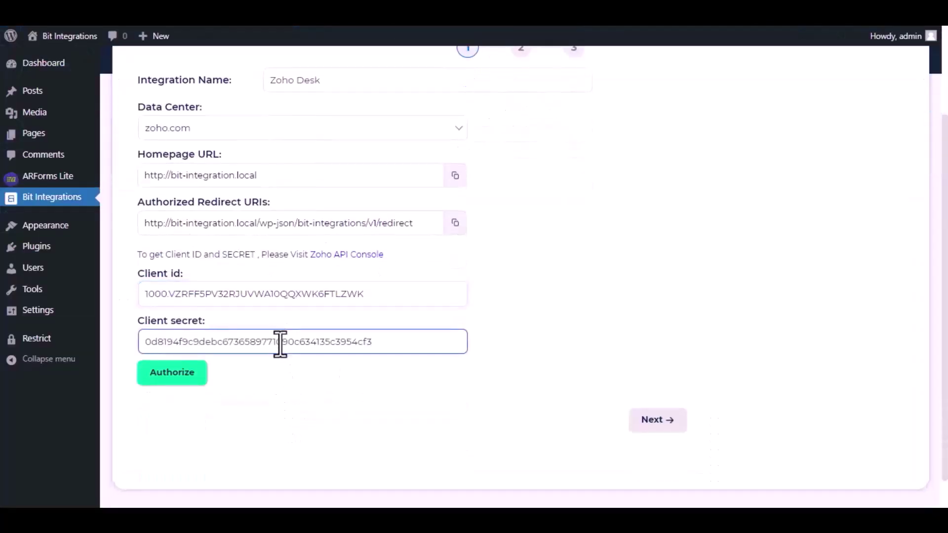
# Authorize the Zoho Desk connection and accept the access request in Zoho
pyautogui.click(181, 375)
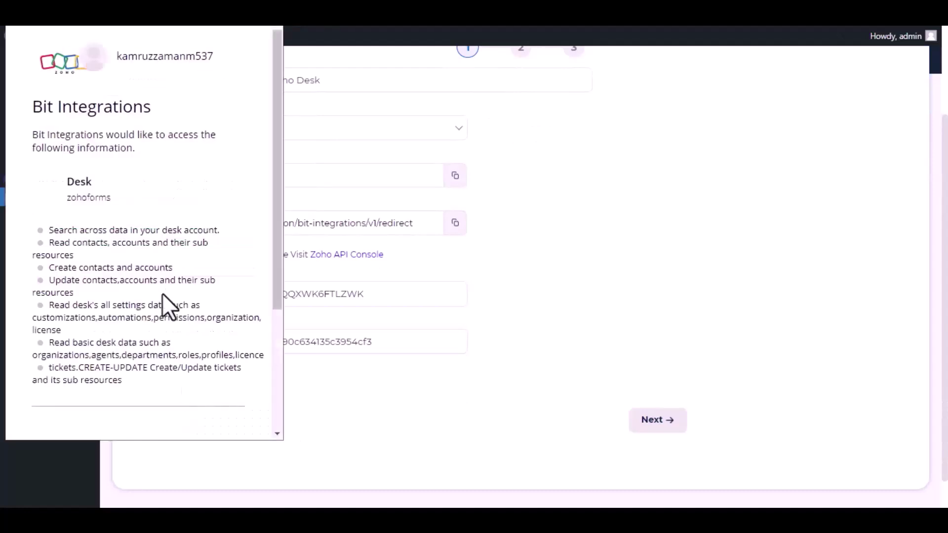
pyautogui.scroll(-4, 155, 291)
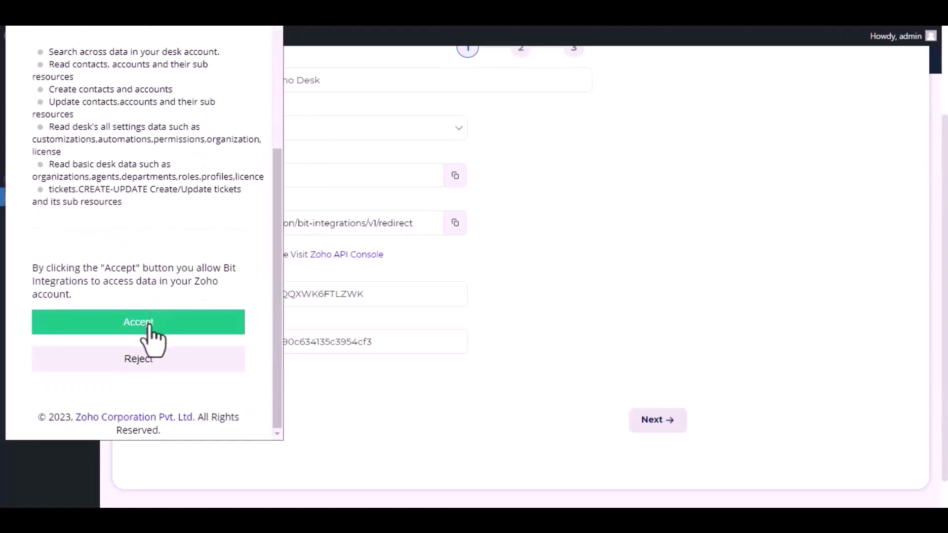
pyautogui.click(149, 327)
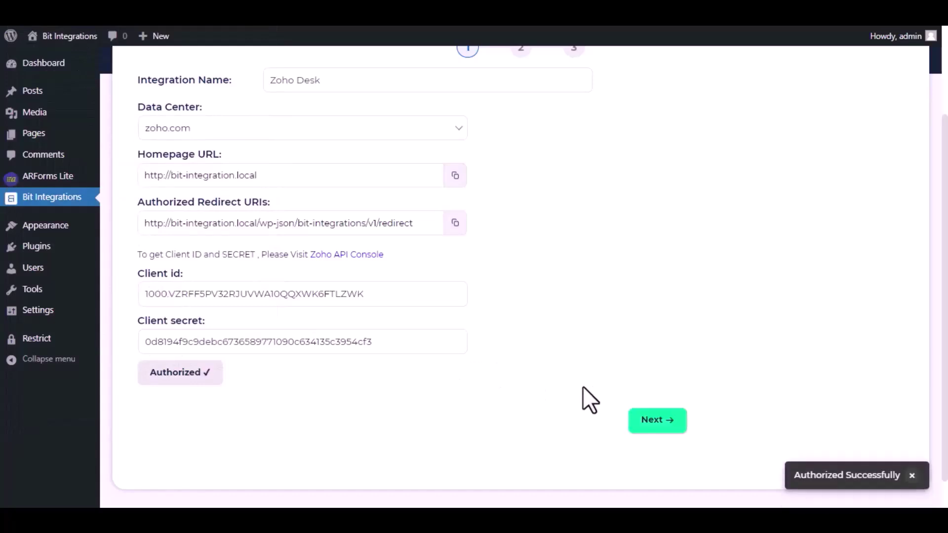
# Go to step 2 and choose zohoforms for both Portal and Department
pyautogui.click(652, 421)
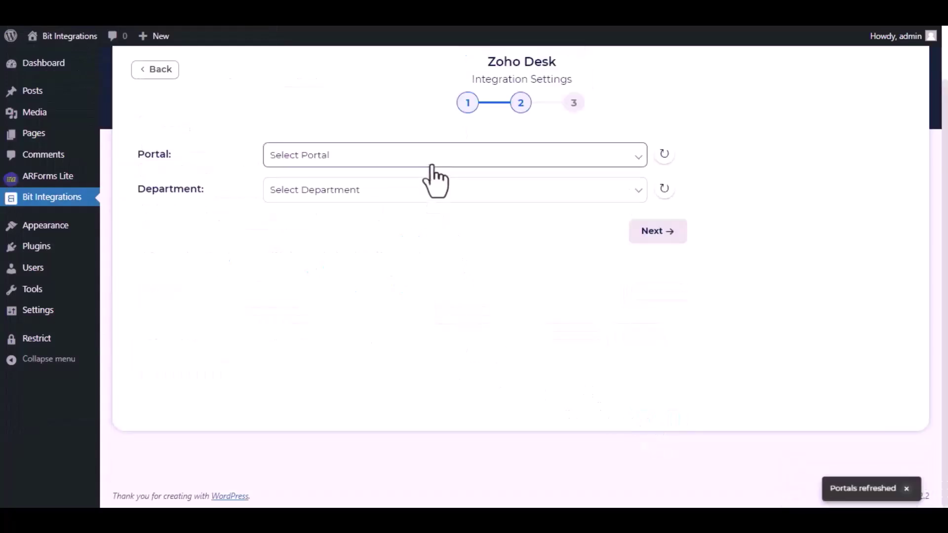
pyautogui.click(432, 170)
pyautogui.click(378, 189)
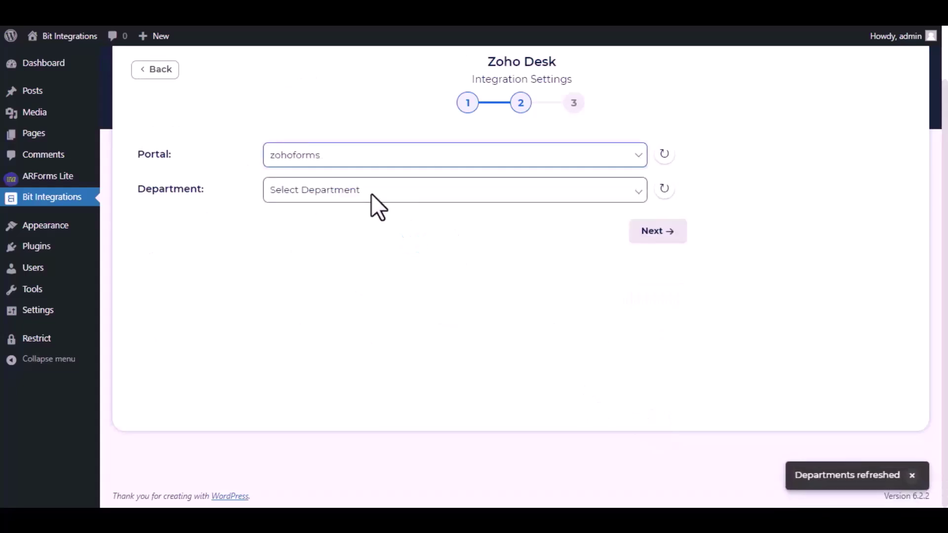
pyautogui.click(372, 194)
pyautogui.click(348, 222)
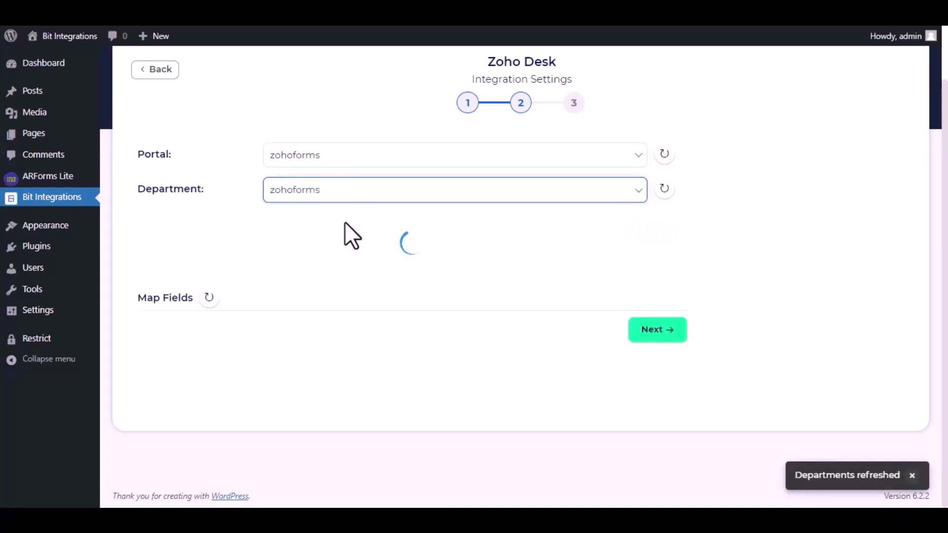
# Map Name to Contact Last Name, custom 'Open' to Status, and custom 'Bit Integrations' to Subject
pyautogui.click(330, 295)
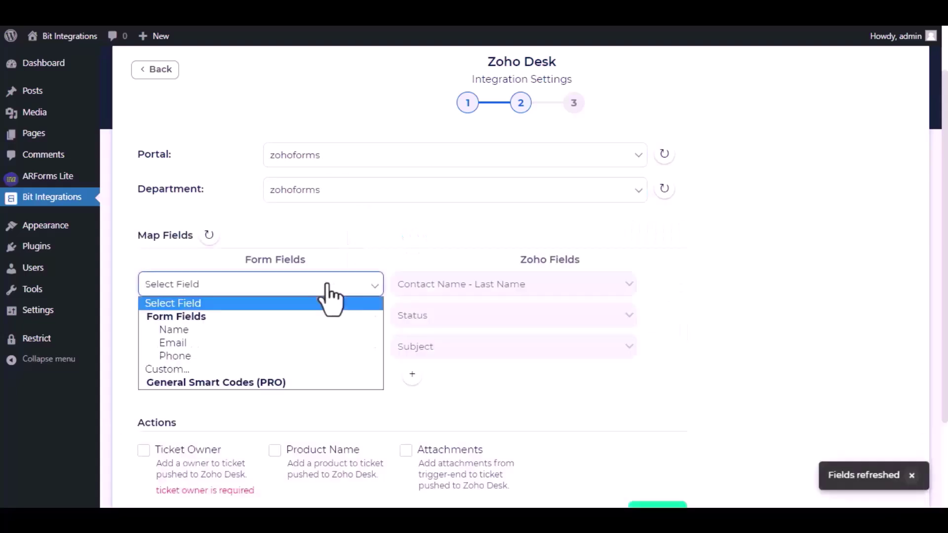
pyautogui.click(274, 330)
pyautogui.click(319, 315)
pyautogui.click(276, 400)
pyautogui.click(401, 315)
pyautogui.write('Open')
pyautogui.click(364, 348)
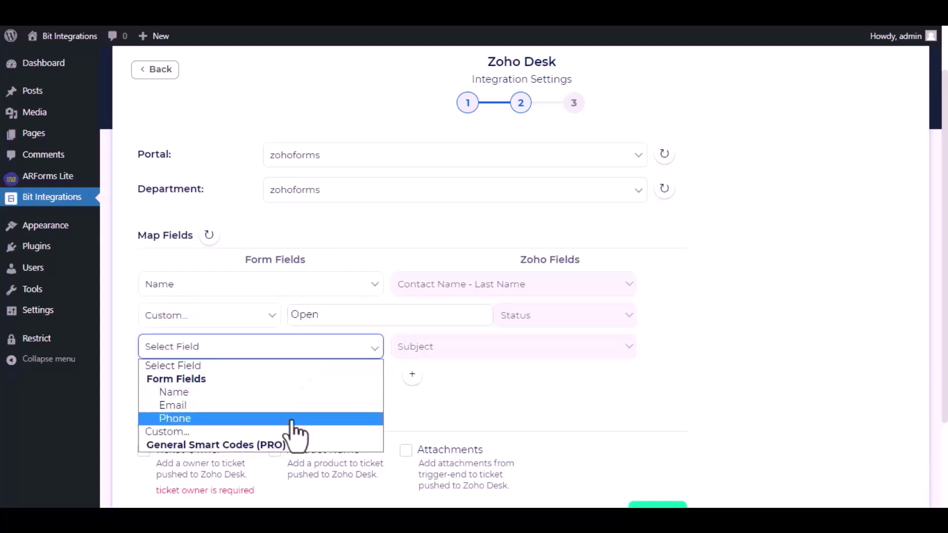
pyautogui.click(292, 432)
pyautogui.click(387, 345)
pyautogui.write('Bit Integrations')
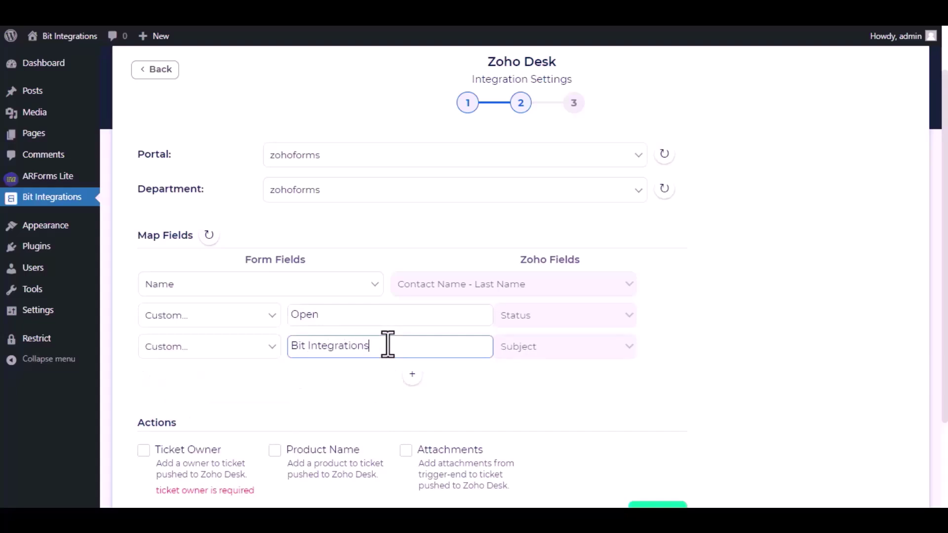
pyautogui.scroll(-3, 372, 364)
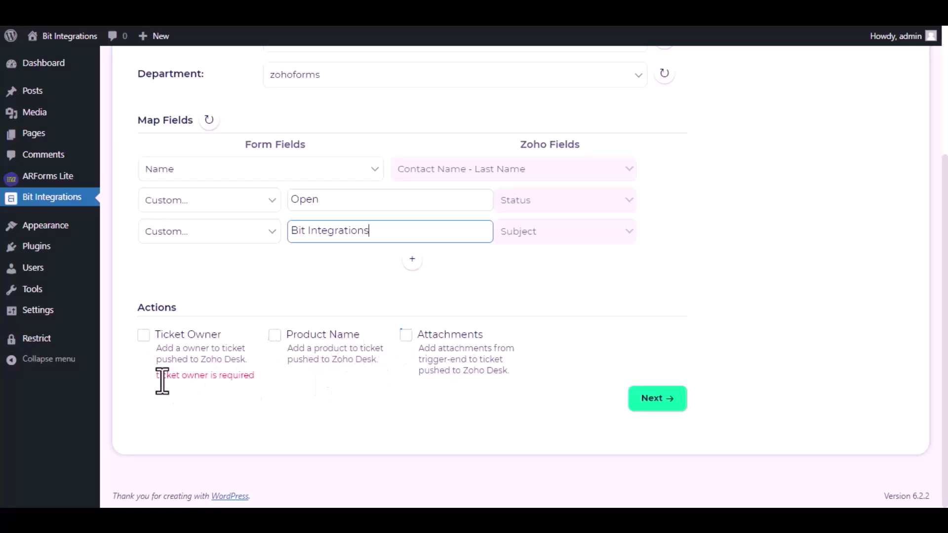
# Enable Ticket Owner with the Zoho account as owner and advance to the final step
pyautogui.moveTo(156, 375); pyautogui.dragTo(255, 379)
pyautogui.click(144, 335)
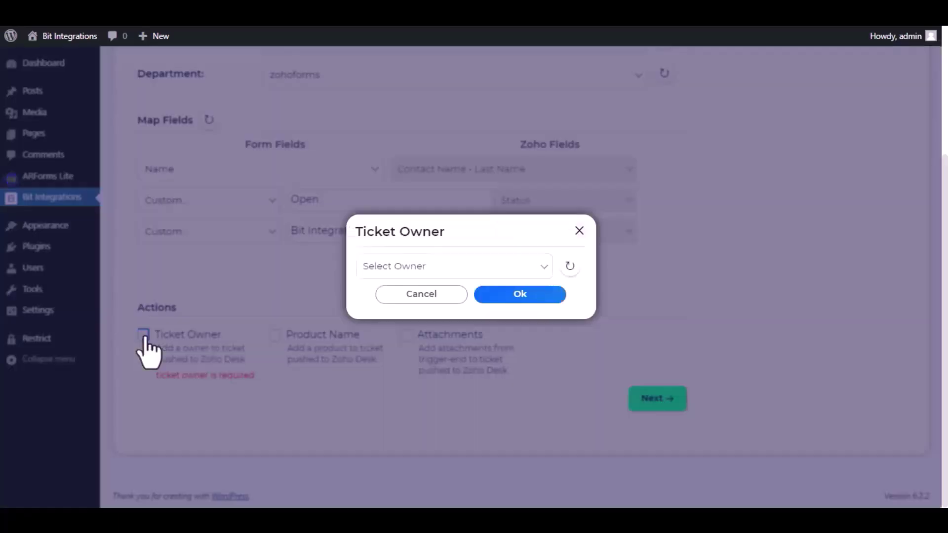
pyautogui.click(454, 268)
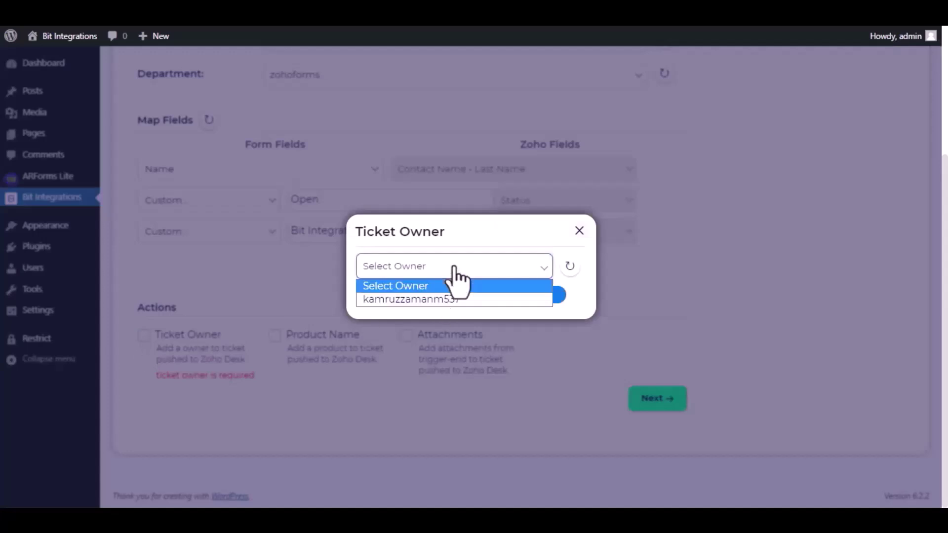
pyautogui.click(423, 299)
pyautogui.click(496, 296)
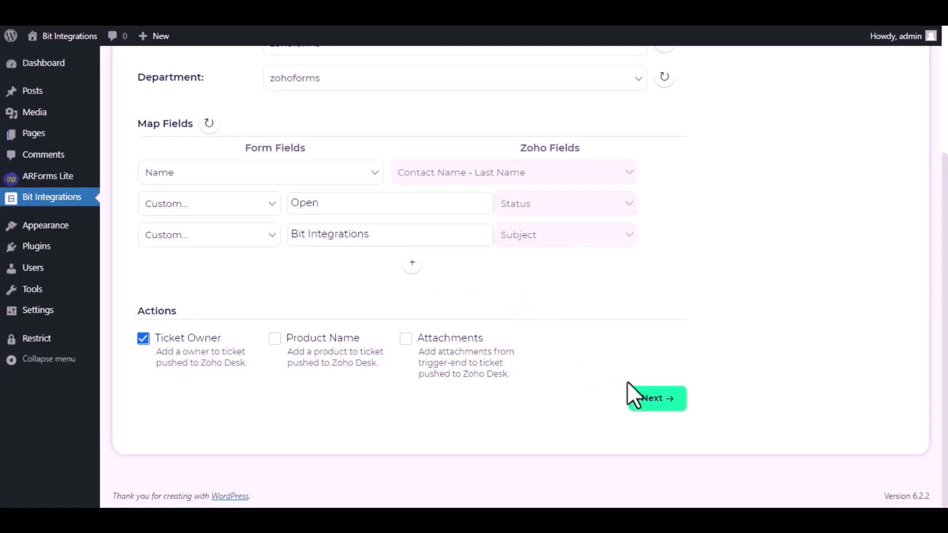
pyautogui.click(653, 401)
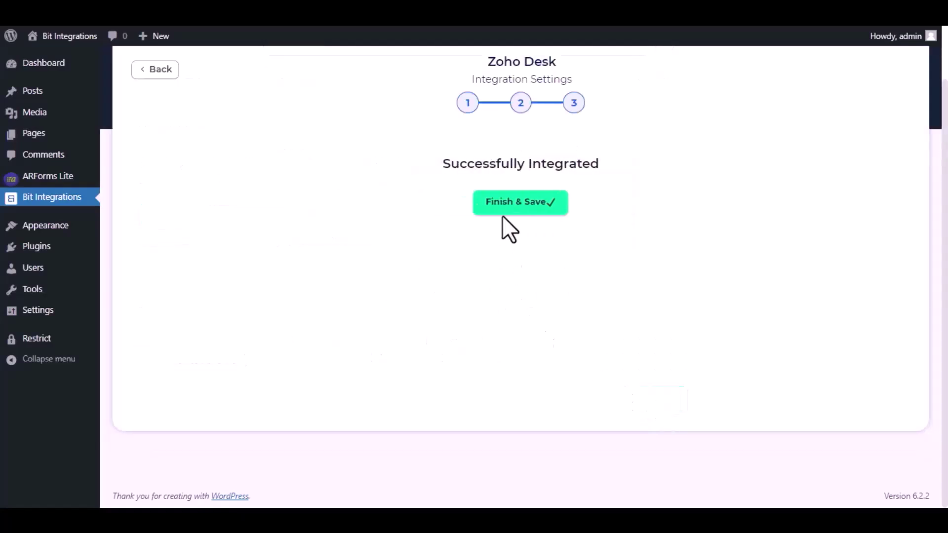
# Save the completed Zoho Desk integration with Finish & Save
pyautogui.click(506, 209)
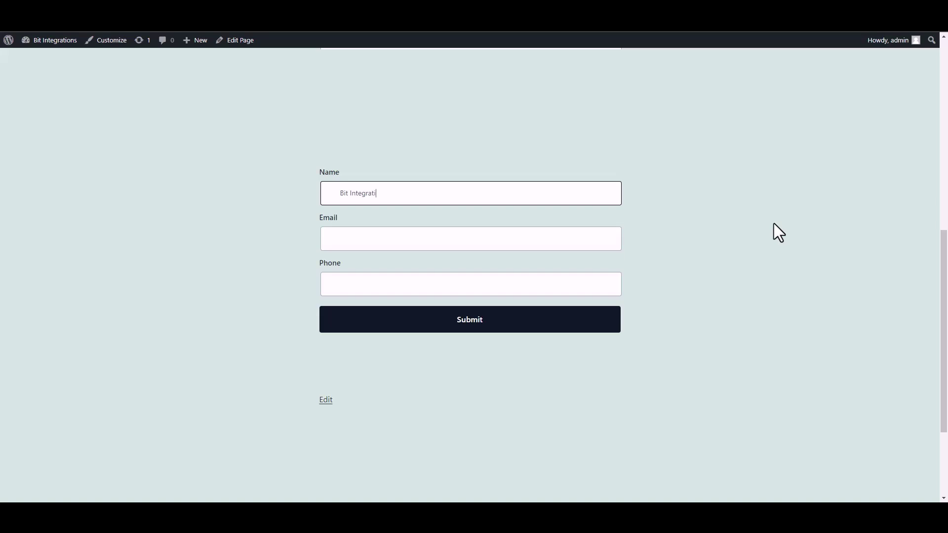
# Fill in the test form's Email field with a support address and its Phone field with a number
pyautogui.click(541, 242)
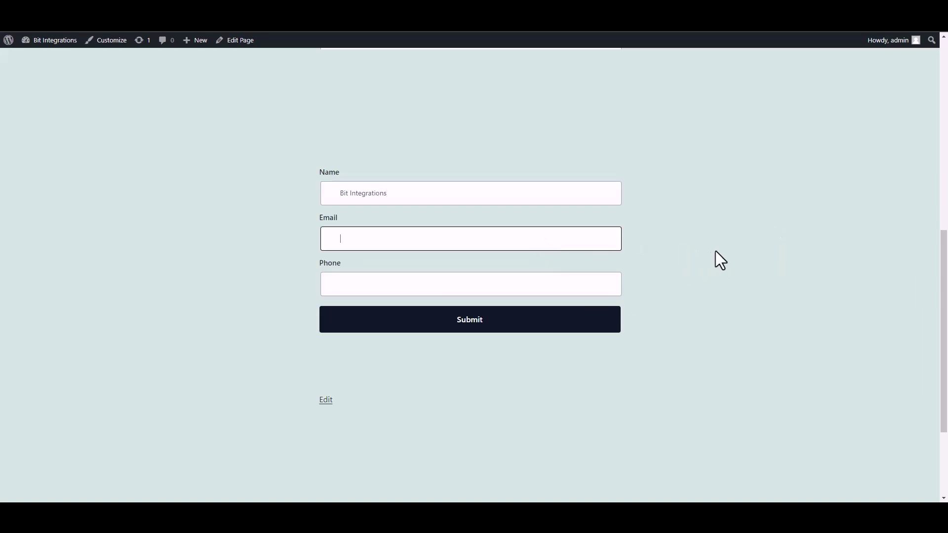
pyautogui.click(587, 285)
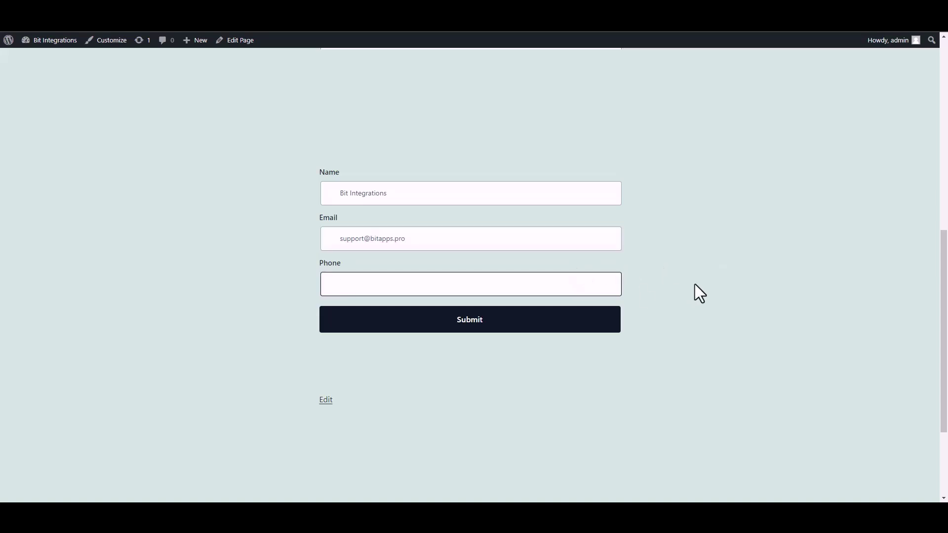
pyautogui.write('444555666')
# Submit the test form and confirm the 'Your form has been submitted Successfully!' message
pyautogui.click(602, 323)
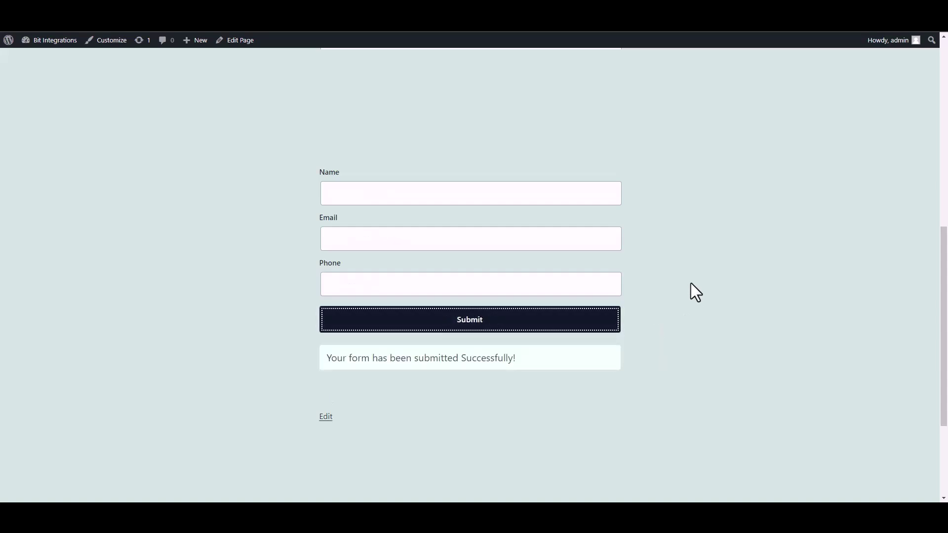
pyautogui.moveTo(326, 358); pyautogui.dragTo(494, 359)
pyautogui.click(675, 374)
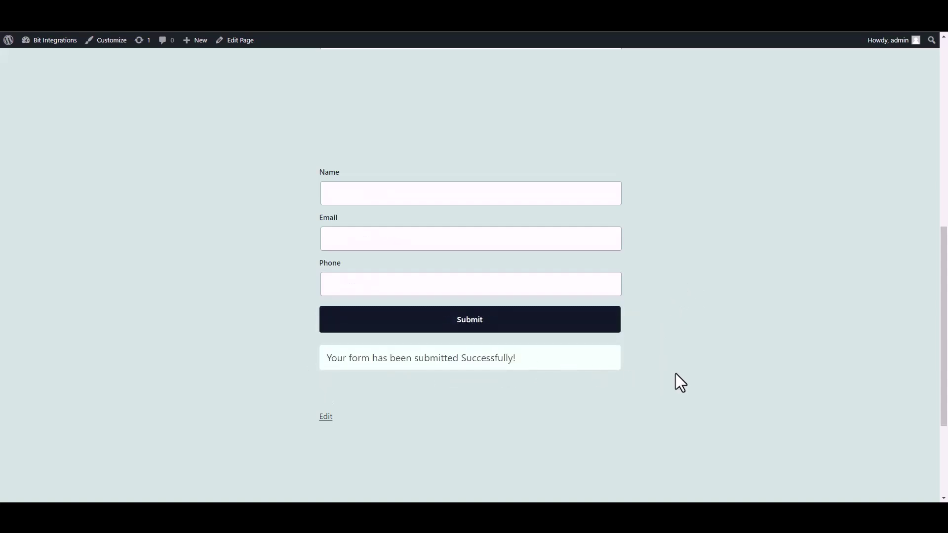